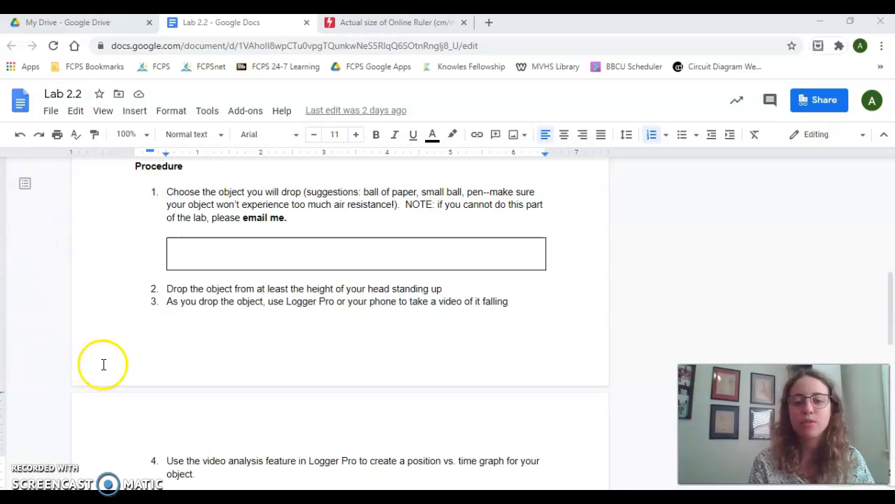
# Search Windows for the Camera app and open it.
pyautogui.scroll(-1, 105, 364)
pyautogui.press('super+s')
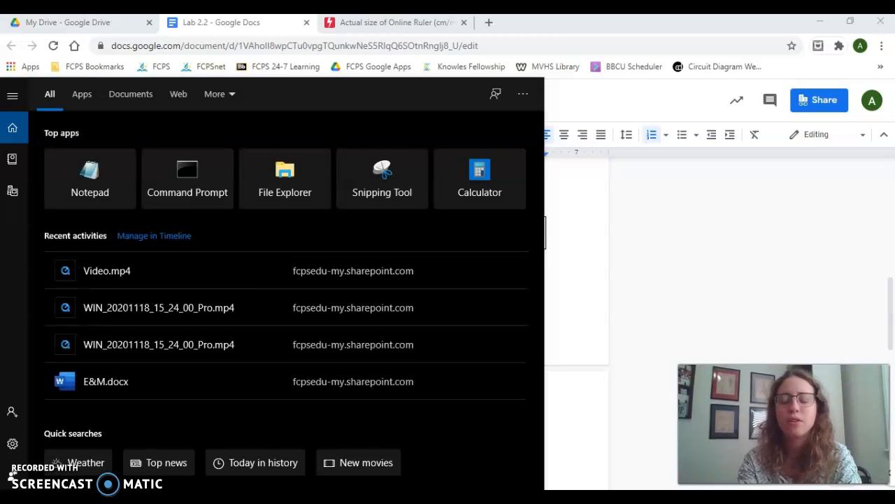
pyautogui.write('c')
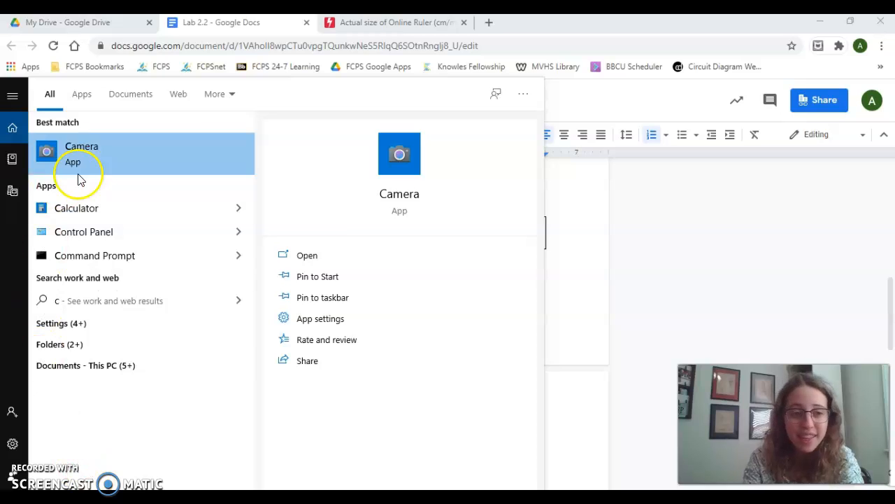
pyautogui.click(83, 164)
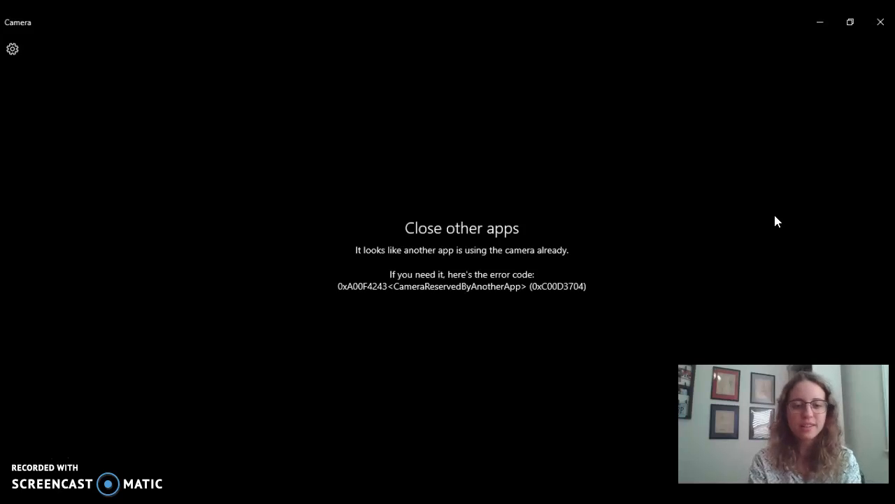
# Switch to File Explorer and view the contents of the Captures folder.
pyautogui.hotkey('alt', 'Tab')
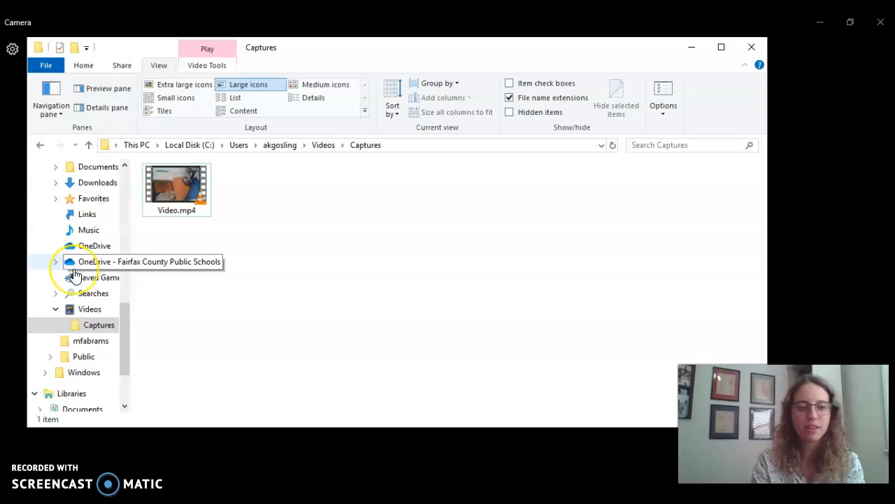
pyautogui.scroll(2, 75, 273)
pyautogui.scroll(1, 75, 273)
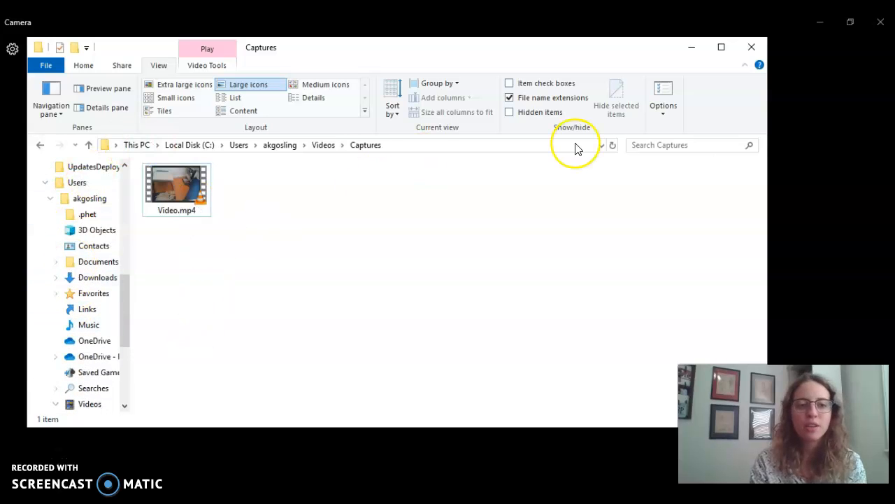
pyautogui.click(692, 47)
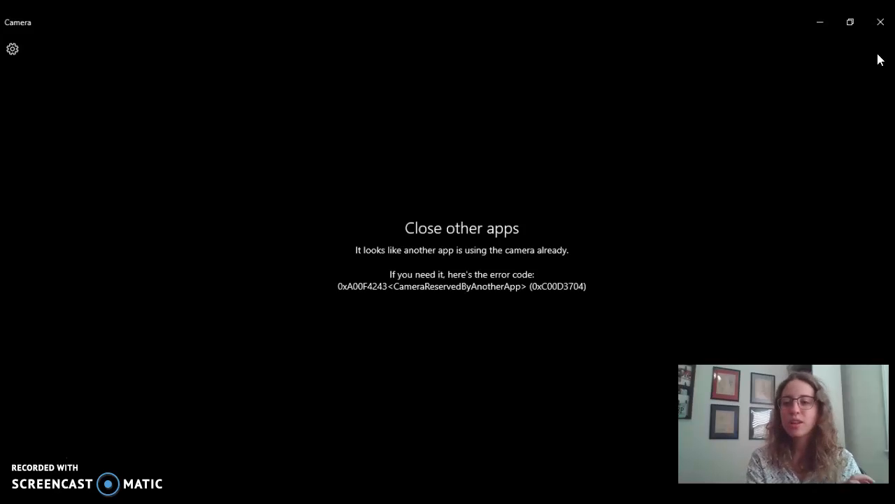
pyautogui.click(597, 268)
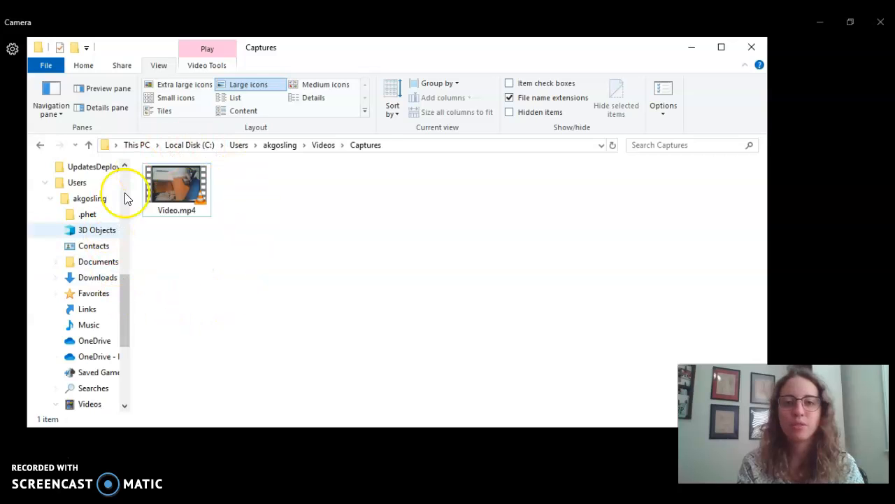
# Open Video.mp4 from the Captures folder in an alternative video player instead of the default one.
pyautogui.click(195, 186)
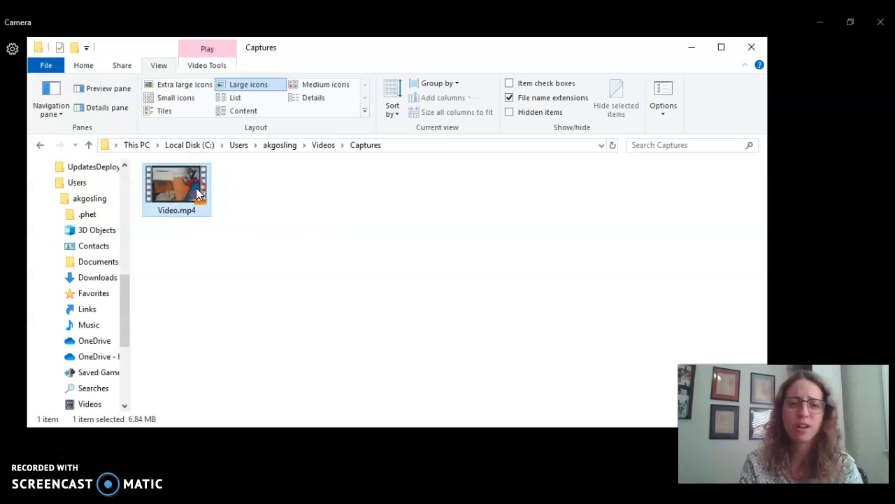
pyautogui.rightClick(197, 194)
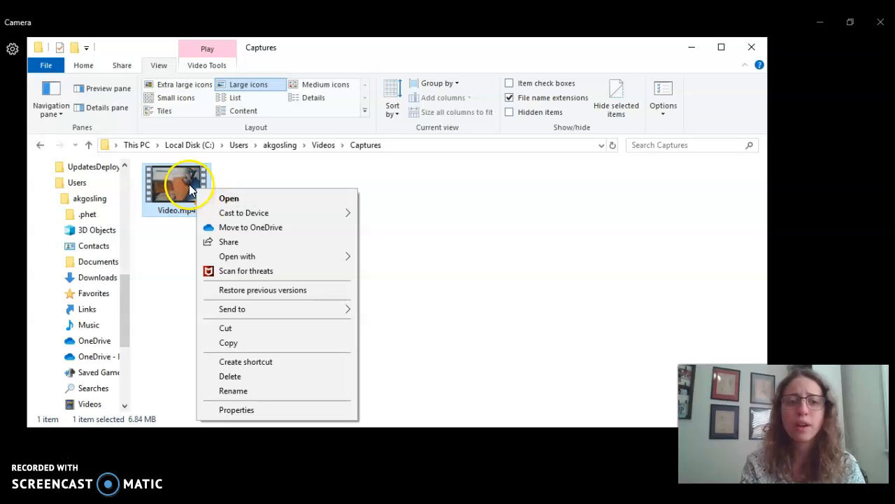
pyautogui.click(178, 218)
pyautogui.rightClick(187, 201)
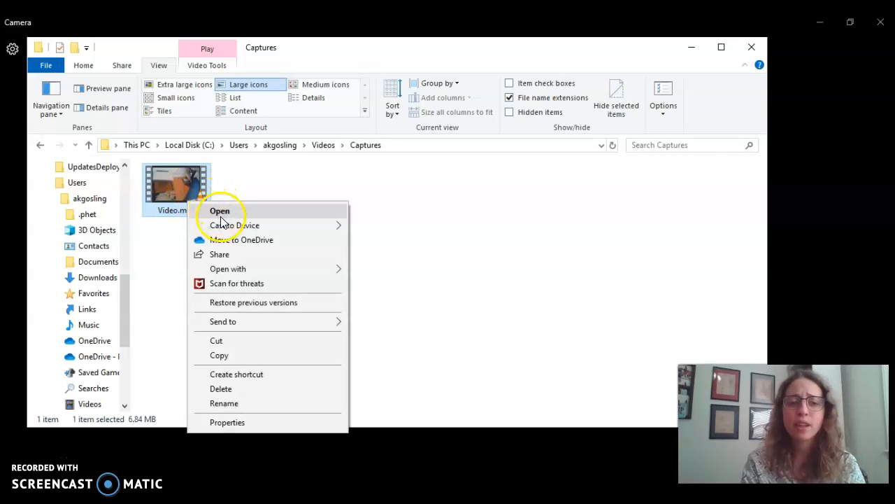
pyautogui.moveTo(227, 270)
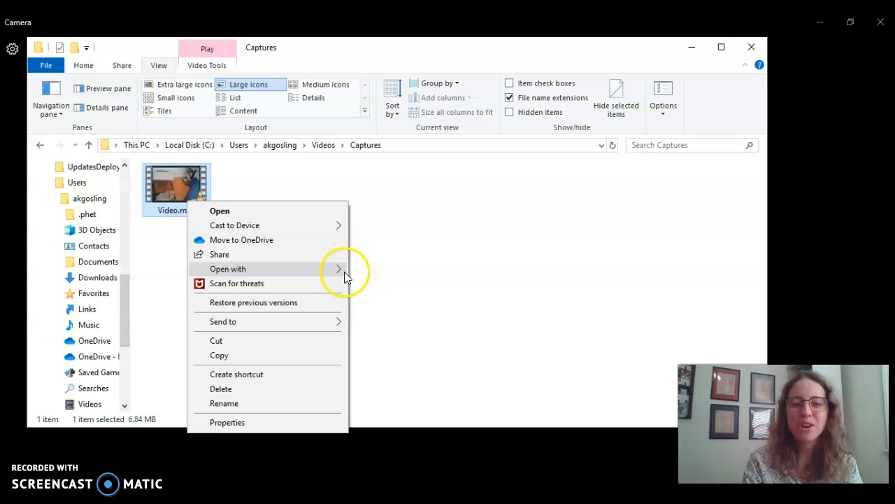
pyautogui.click(363, 299)
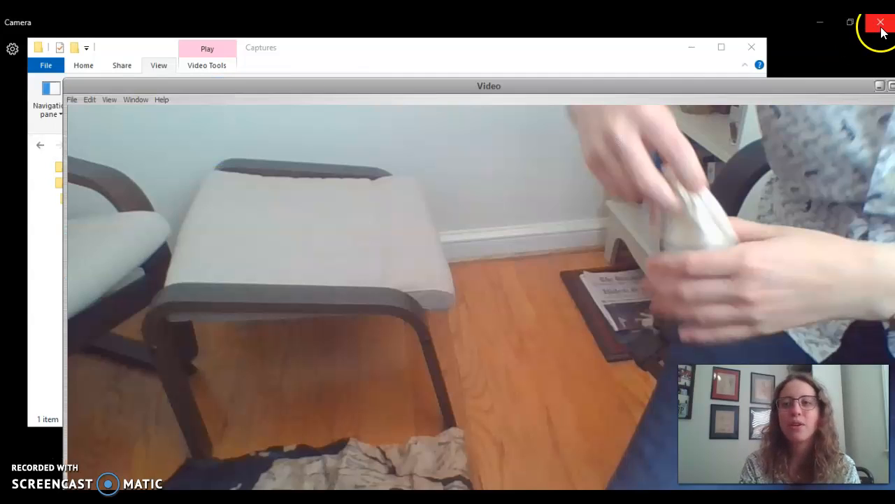
# Close the Camera app and the video player window showing the Captures clip.
pyautogui.click(880, 26)
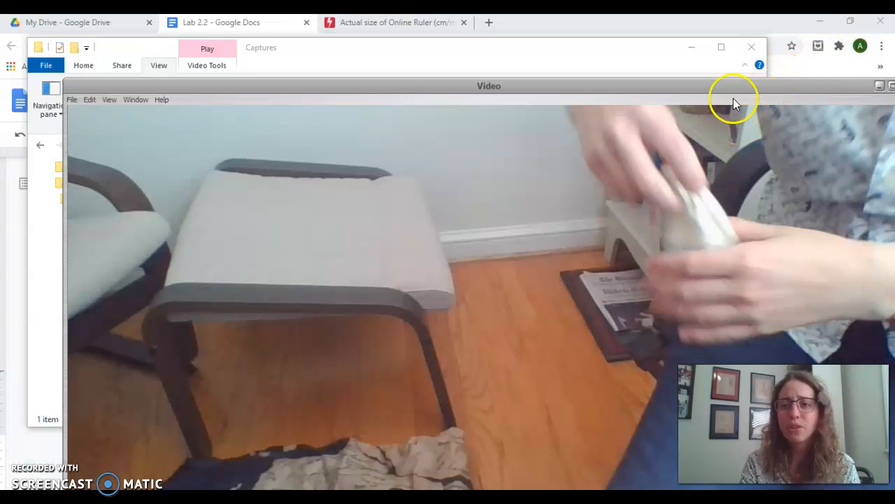
pyautogui.moveTo(733, 88); pyautogui.dragTo(686, 21)
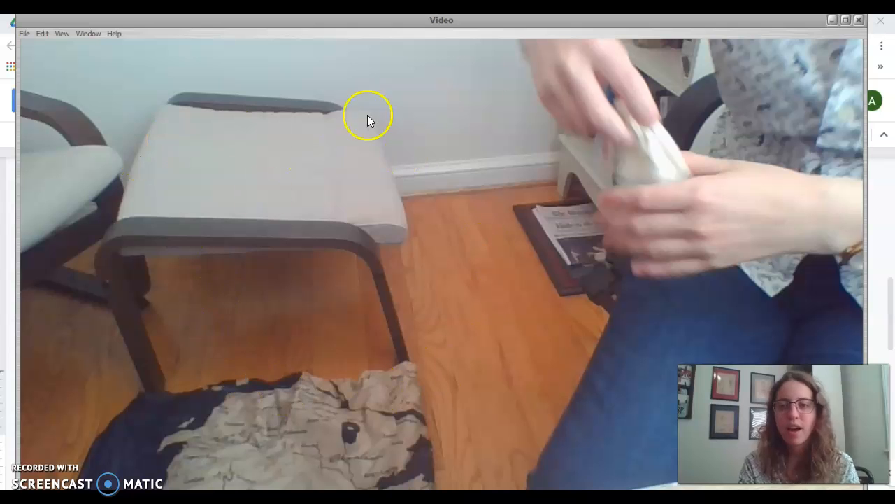
pyautogui.click(859, 21)
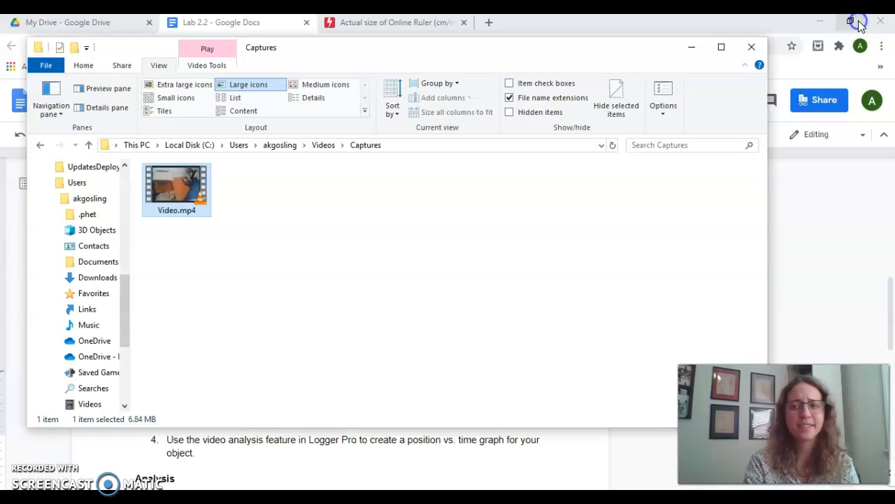
# Go to the Pictures folder and open its Video.mp4 in the alternative video player.
pyautogui.scroll(6, 64, 215)
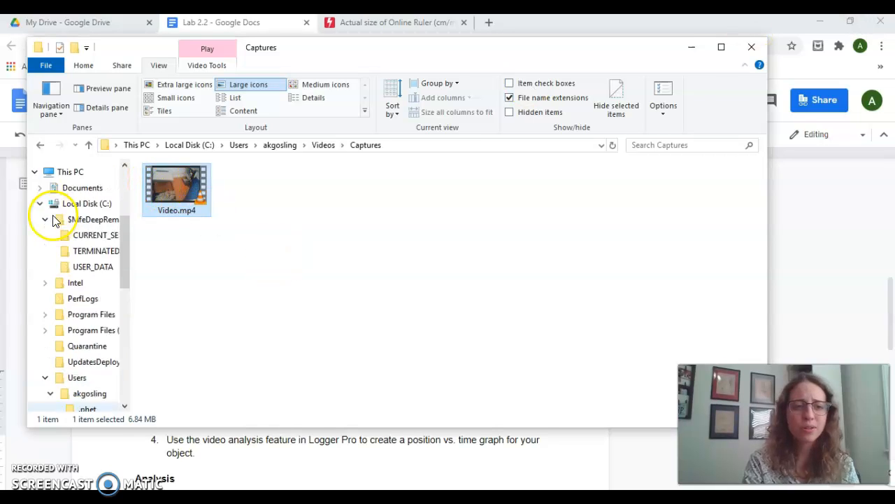
pyautogui.scroll(3, 103, 187)
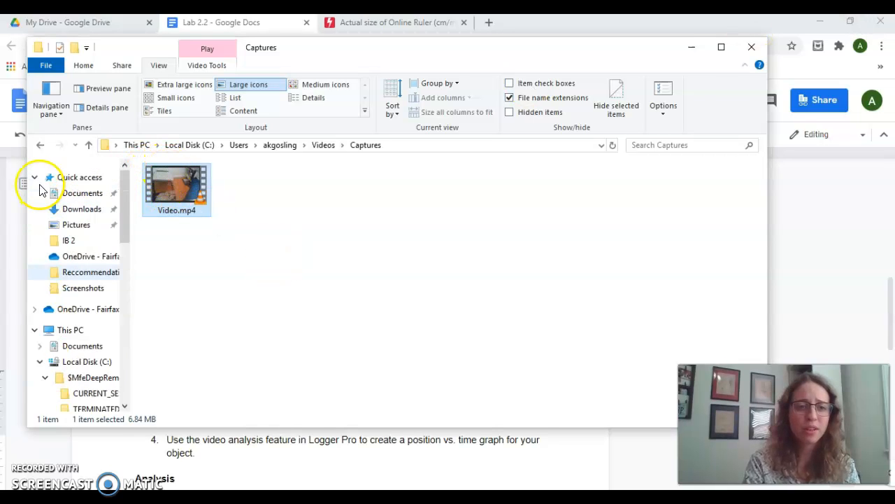
pyautogui.moveTo(185, 190); pyautogui.dragTo(71, 228)
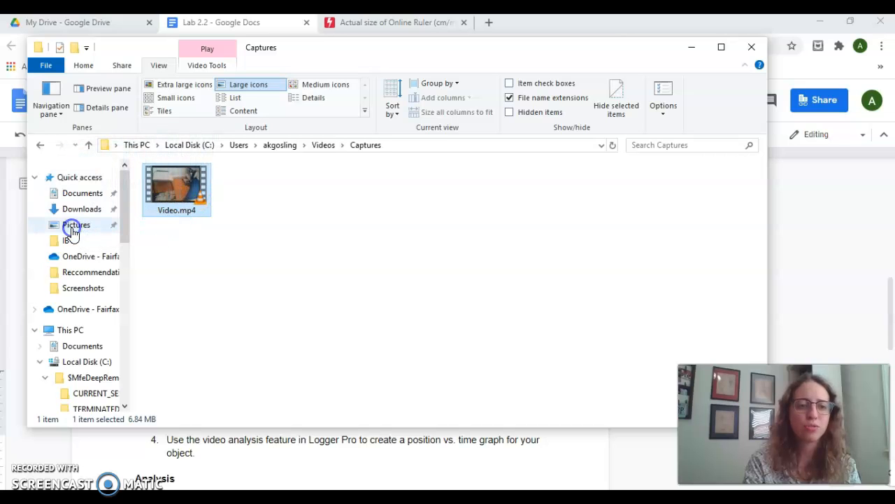
pyautogui.click(75, 225)
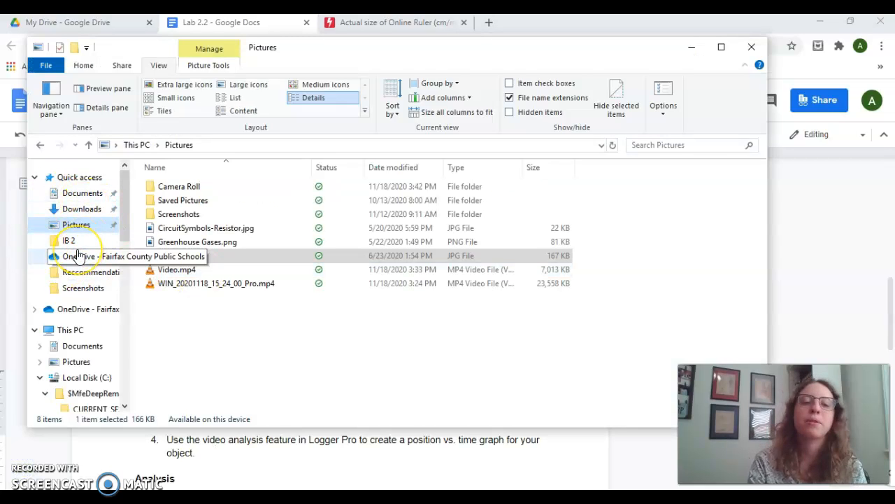
pyautogui.click(173, 270)
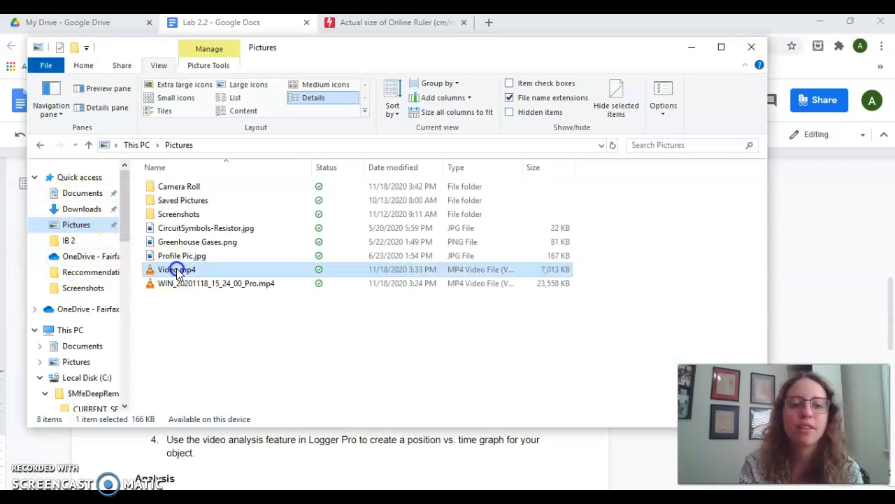
pyautogui.rightClick(177, 271)
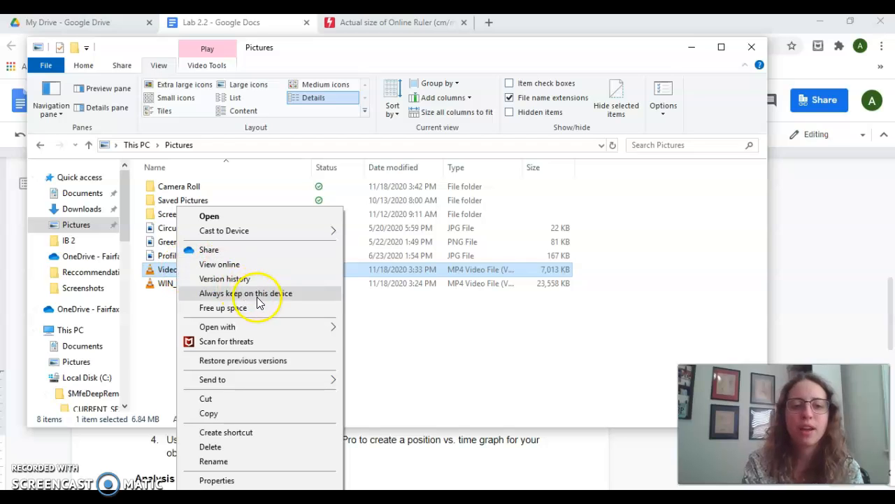
pyautogui.moveTo(260, 330)
pyautogui.click(373, 343)
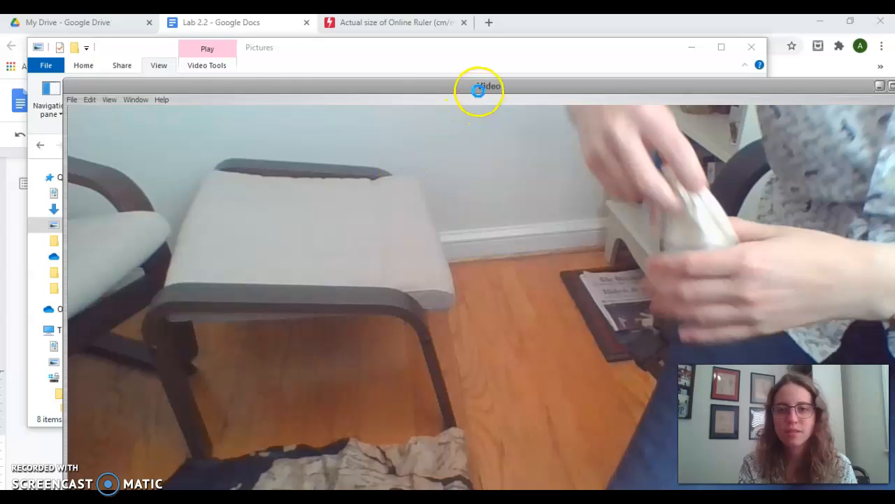
# Close the video player and the File Explorer window to return to the Lab 2.2 document.
pyautogui.moveTo(478, 91); pyautogui.dragTo(378, 46)
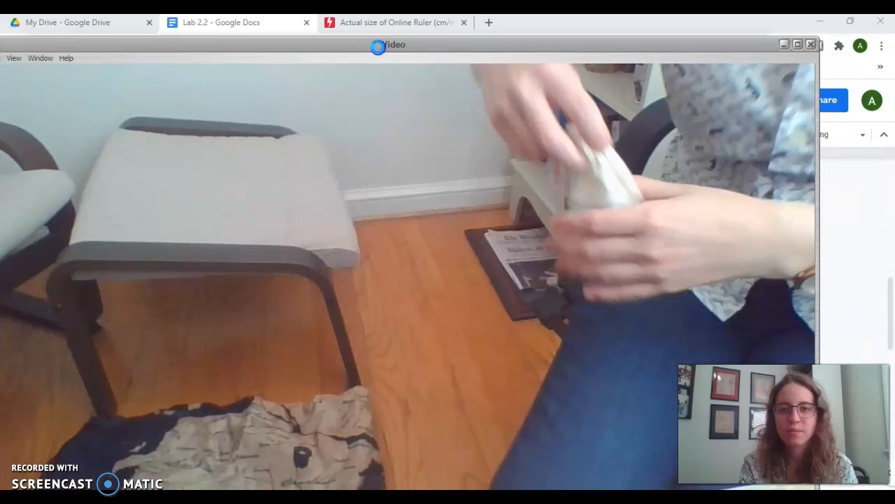
pyautogui.click(810, 44)
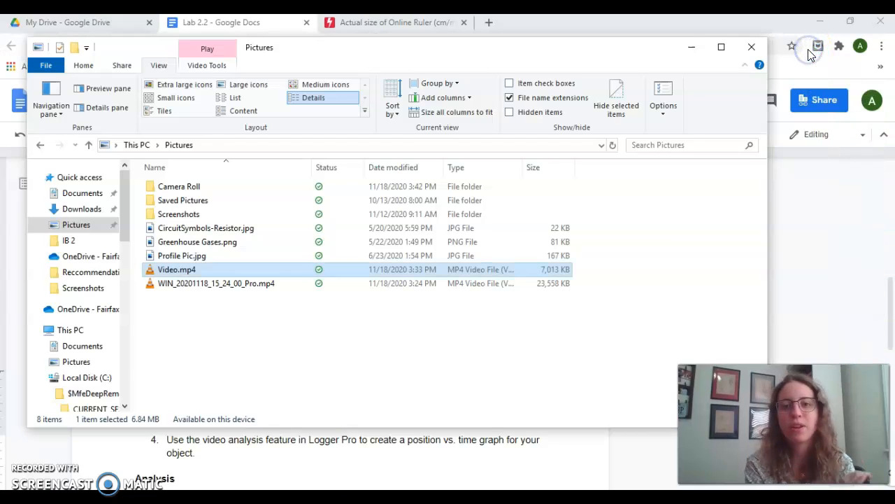
pyautogui.click(750, 47)
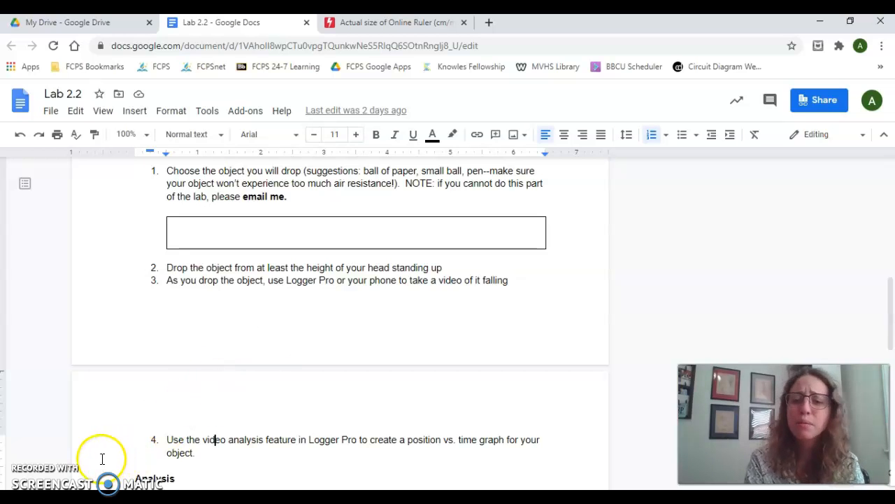
# Launch Logger Pro and insert the recent Video.mp4 from the Pictures folder as a movie.
pyautogui.click(14, 495)
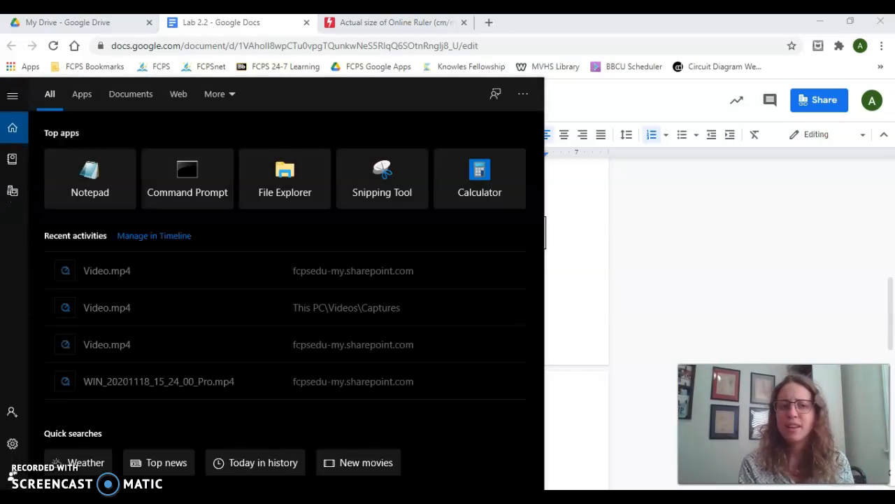
pyautogui.write('logg')
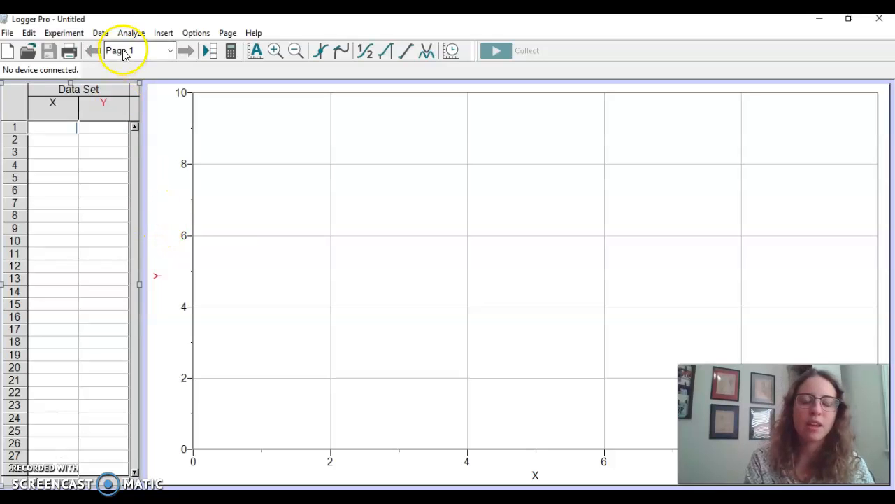
pyautogui.click(158, 35)
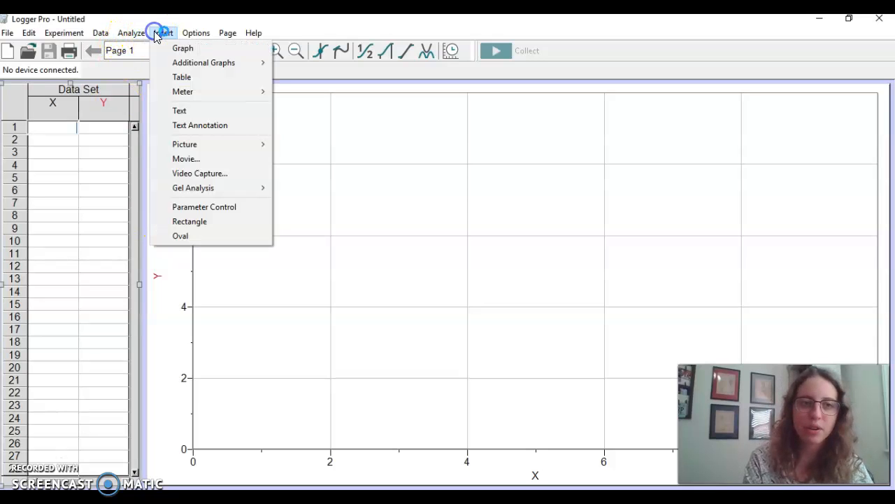
pyautogui.click(189, 160)
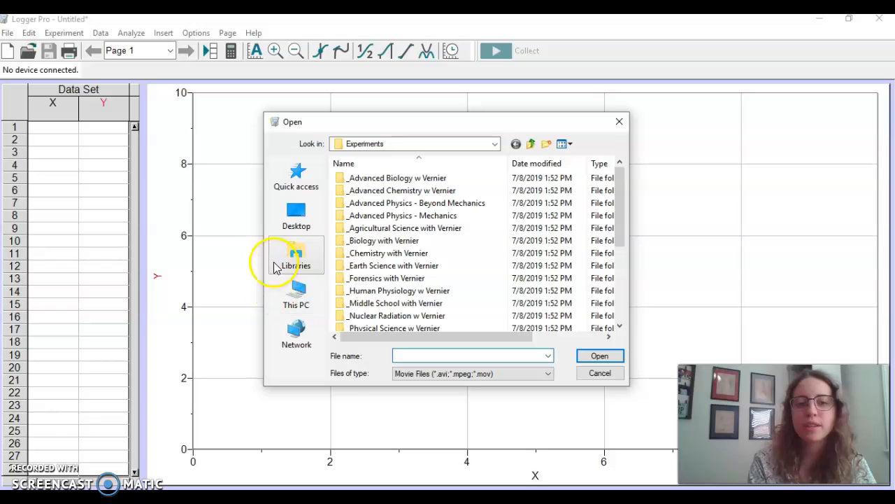
pyautogui.click(296, 180)
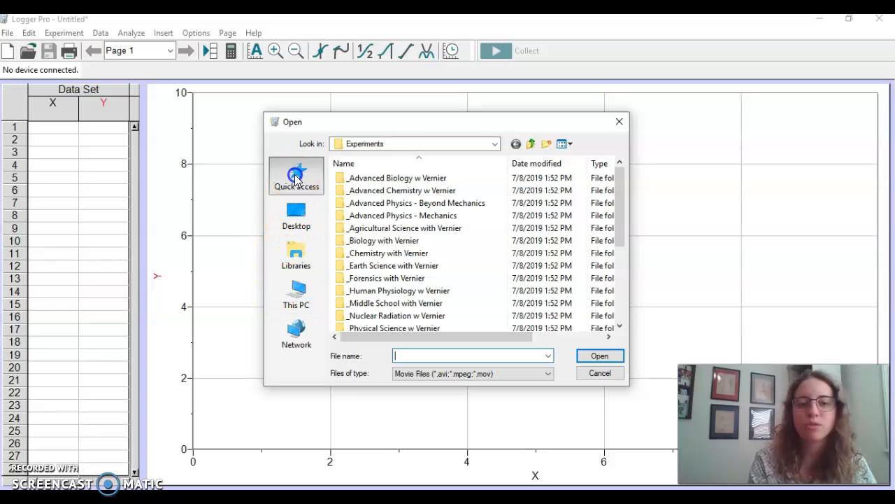
pyautogui.scroll(-5, 488, 240)
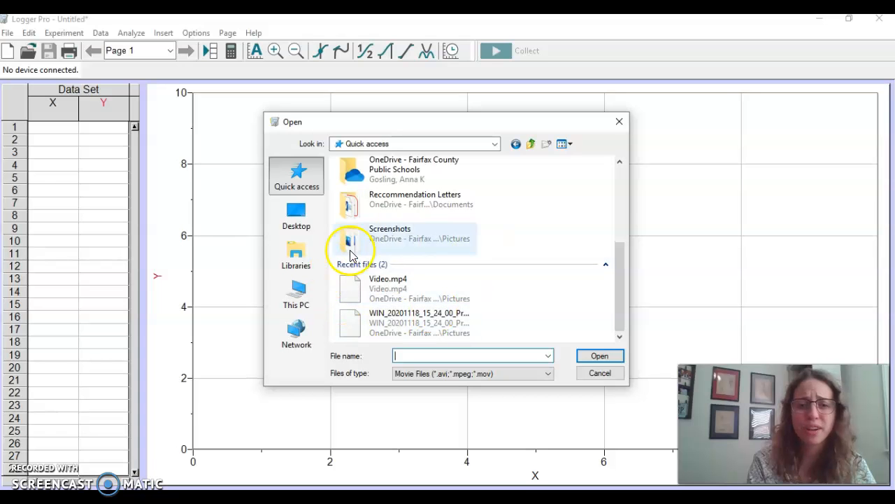
pyautogui.doubleClick(376, 294)
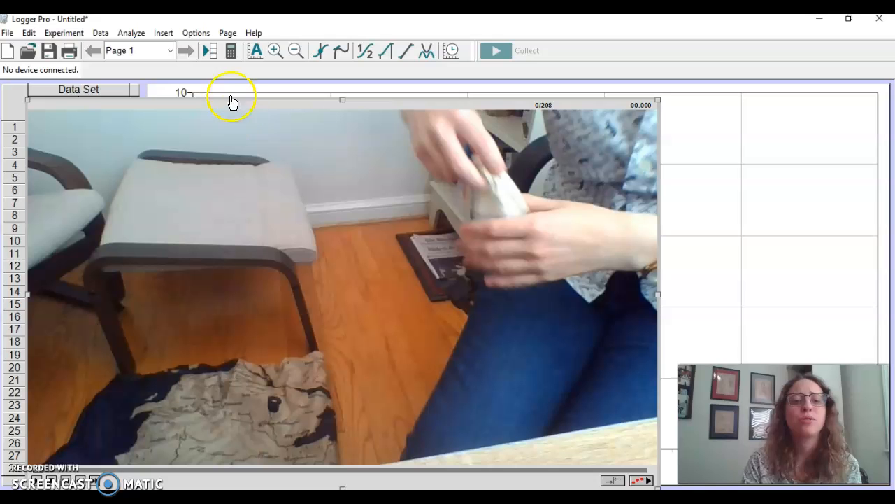
# Reposition the inserted movie on the page so its playback controls are accessible and the table's row numbers stay uncovered.
pyautogui.moveTo(240, 104); pyautogui.dragTo(252, 39)
pyautogui.moveTo(240, 84); pyautogui.dragTo(228, 33)
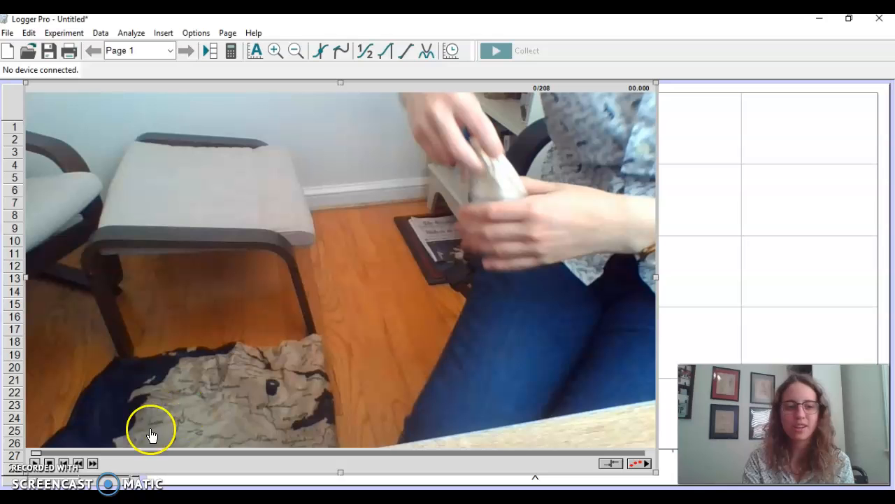
pyautogui.moveTo(306, 88); pyautogui.dragTo(336, 86)
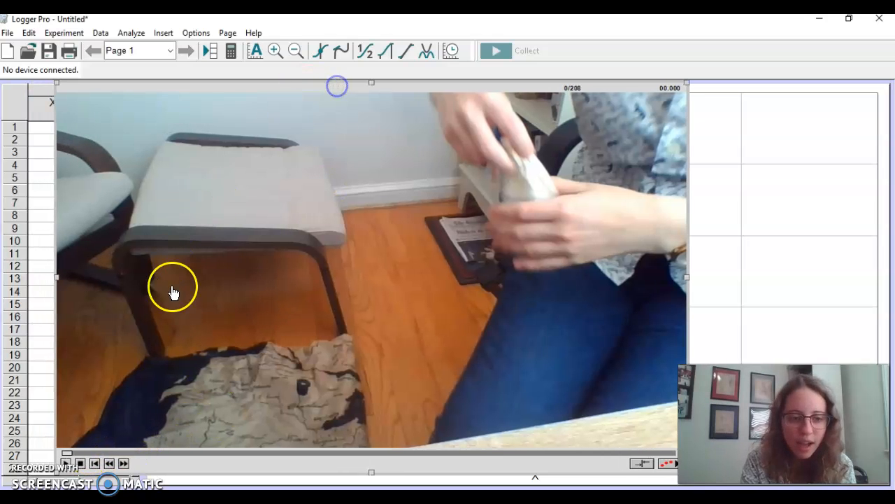
# Advance the movie past its opening frames to frame 151, where the dropped bag is in view.
pyautogui.click(124, 463)
pyautogui.click(124, 463)
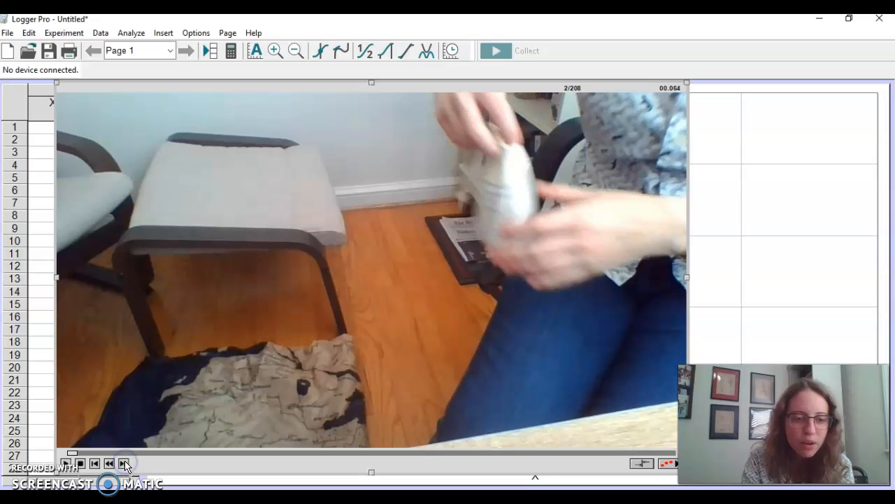
pyautogui.click(123, 463)
pyautogui.click(124, 463)
pyautogui.click(123, 463)
pyautogui.click(123, 463)
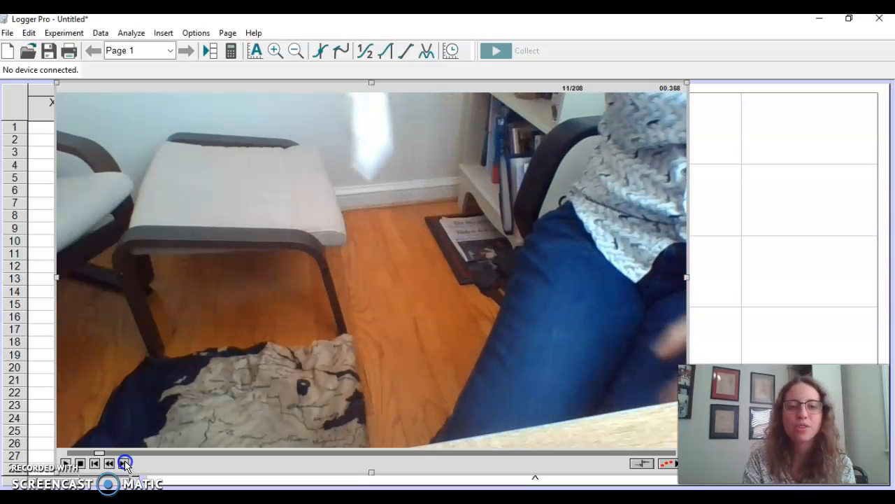
pyautogui.click(514, 453)
pyautogui.click(518, 455)
pyautogui.click(529, 454)
pyautogui.click(520, 455)
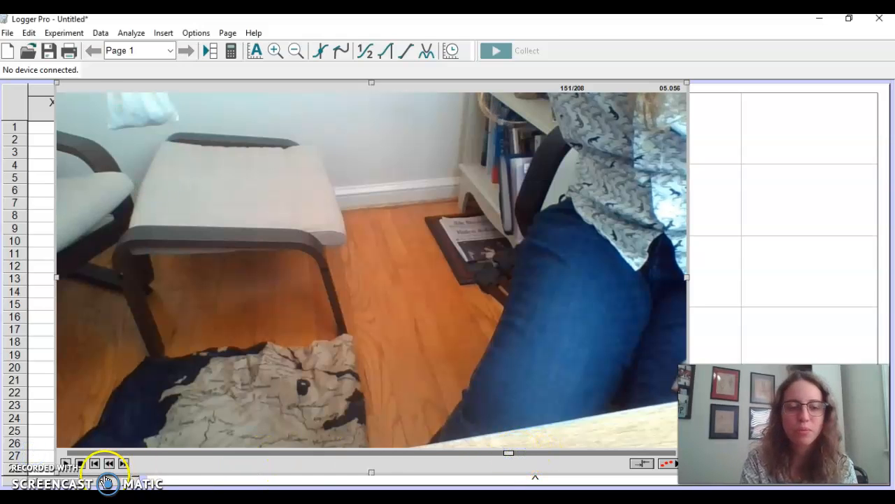
# Preview the bag's fall by stepping the movie forward one frame at a time to frame 156.
pyautogui.click(123, 464)
pyautogui.click(123, 464)
pyautogui.click(123, 464)
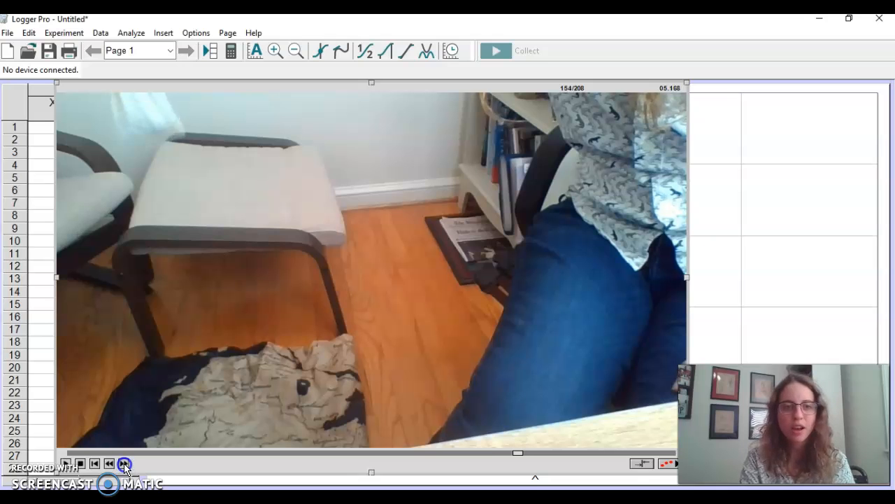
pyautogui.click(123, 464)
pyautogui.click(123, 464)
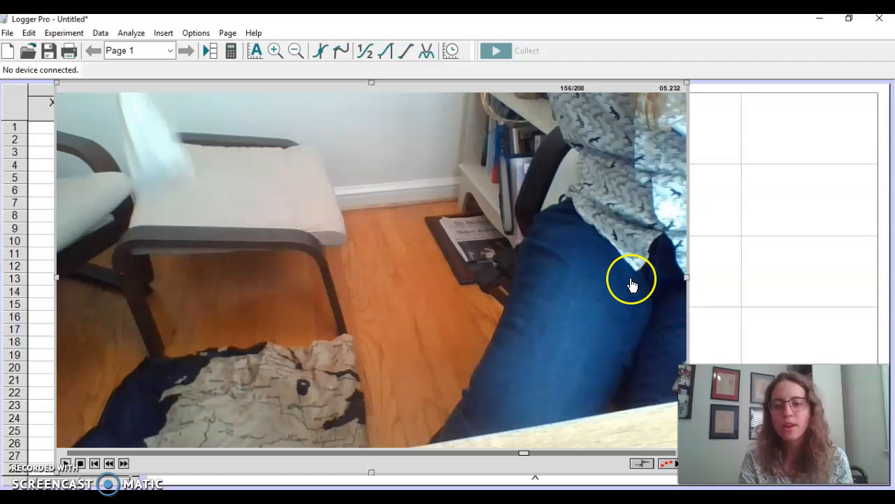
# Show the movie's video analysis tools and step back to frame 152, at the start of the bag's fall.
pyautogui.click(669, 465)
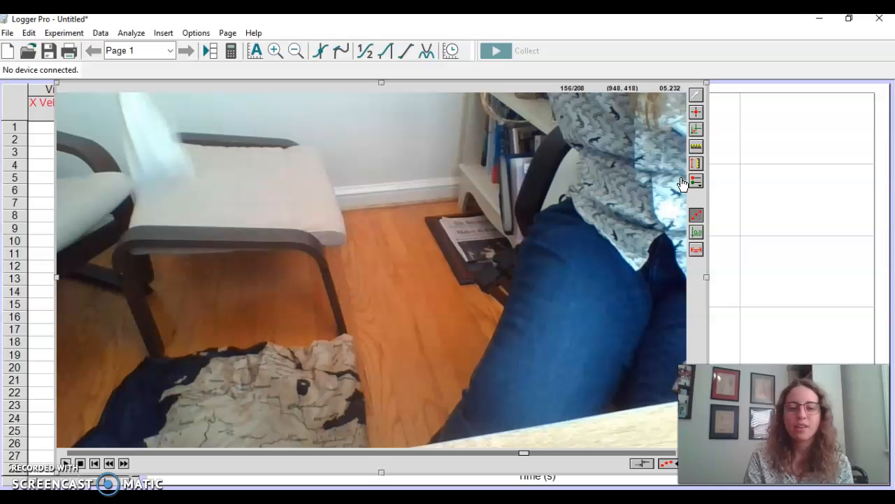
pyautogui.click(109, 463)
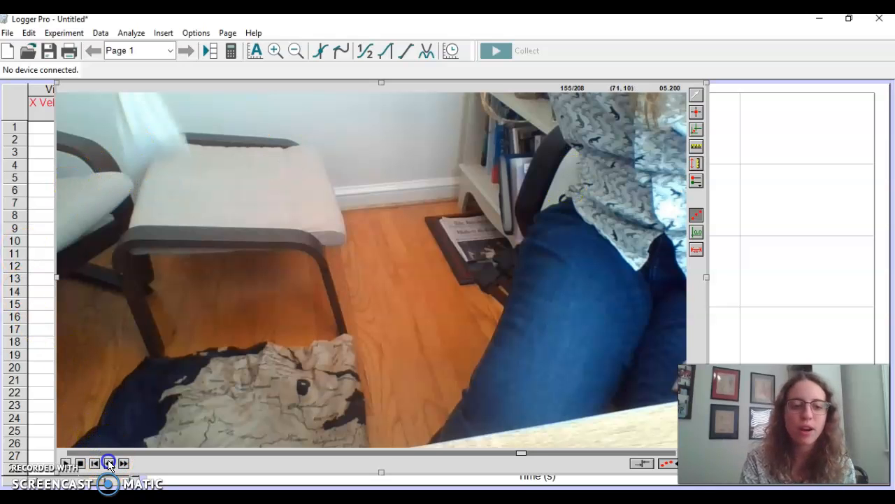
pyautogui.click(108, 463)
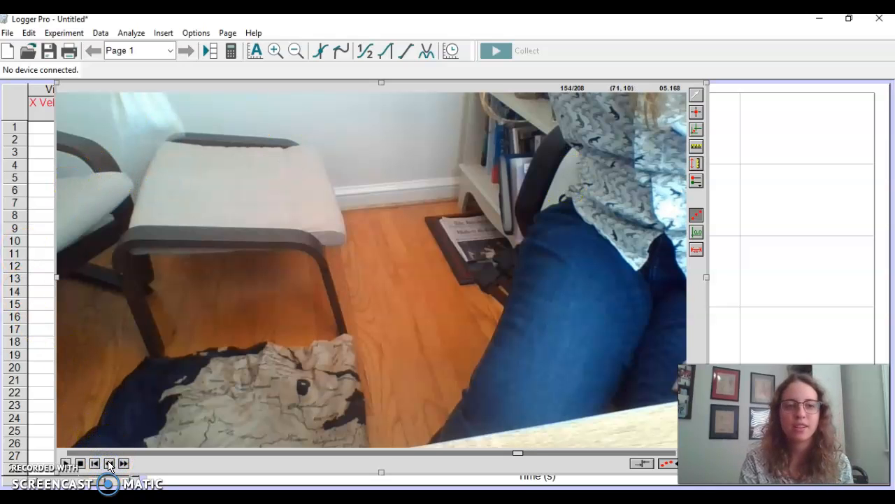
pyautogui.click(109, 463)
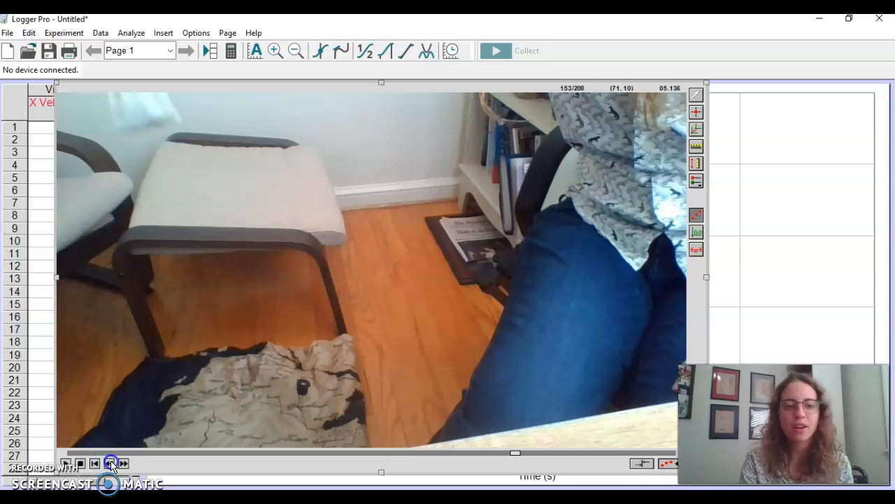
pyautogui.click(109, 463)
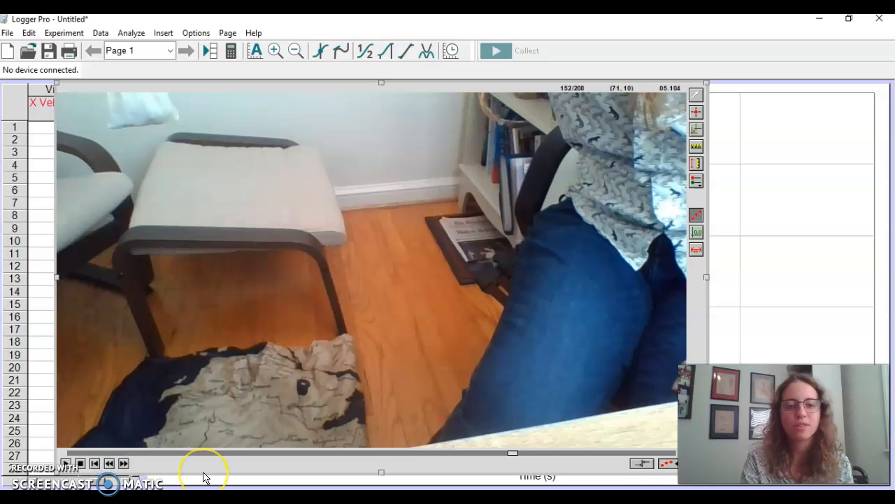
# Set the coordinate origin on the patterned cloth on the floor, directly below the bag's lower right corner.
pyautogui.click(696, 130)
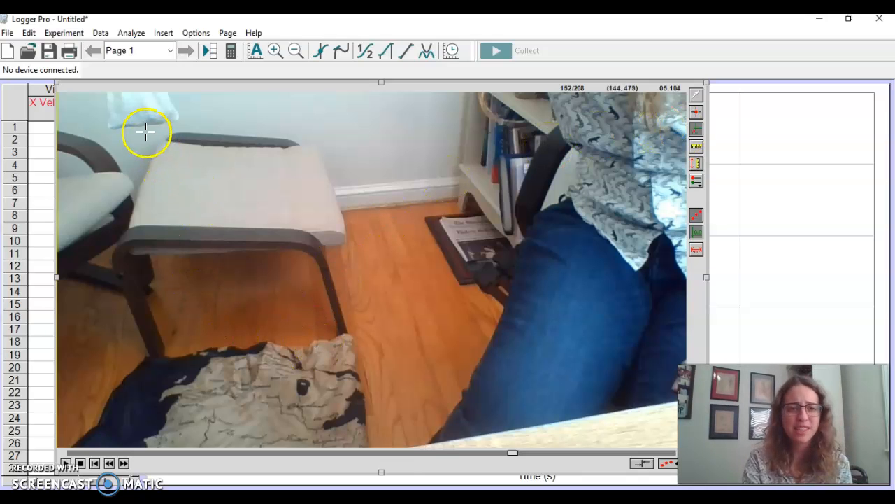
pyautogui.click(168, 415)
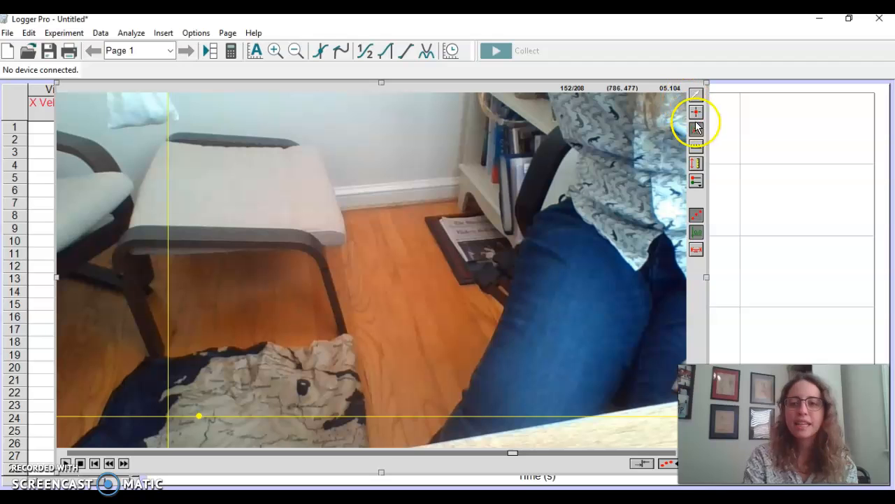
# Set the movie's scale along the bag's bottom edge, switching to the browser's Online Ruler (cm/mm) page to consult the ruler for its real width.
pyautogui.click(697, 146)
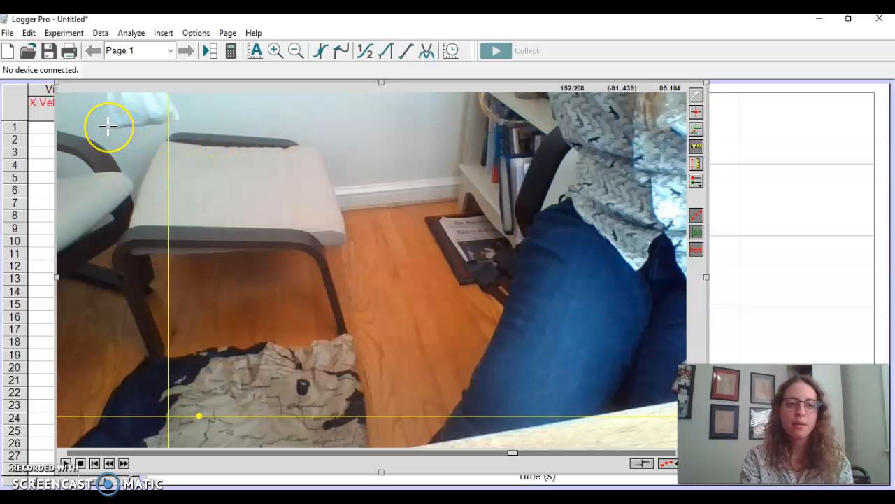
pyautogui.hotkey('alt', 'Tab')
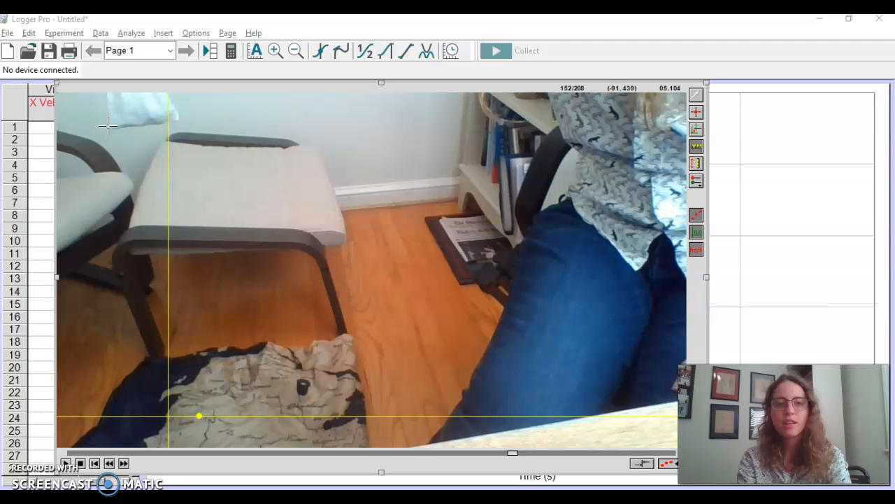
pyautogui.hotkey('alt', 'Tab')
pyautogui.hotkey('alt', 'Tab')
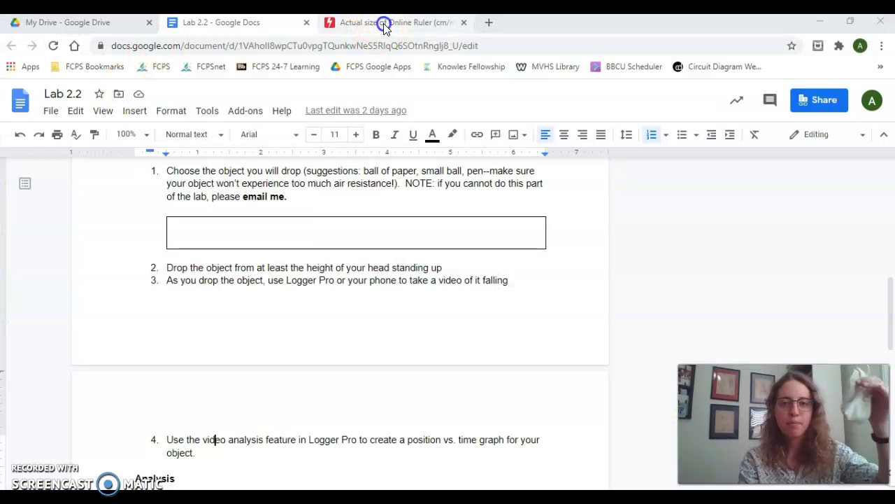
pyautogui.click(384, 23)
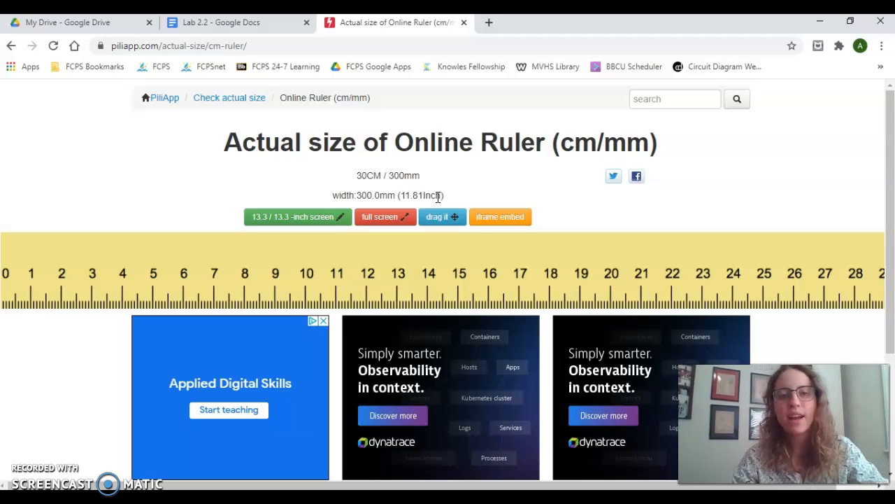
pyautogui.hotkey('alt', 'Tab')
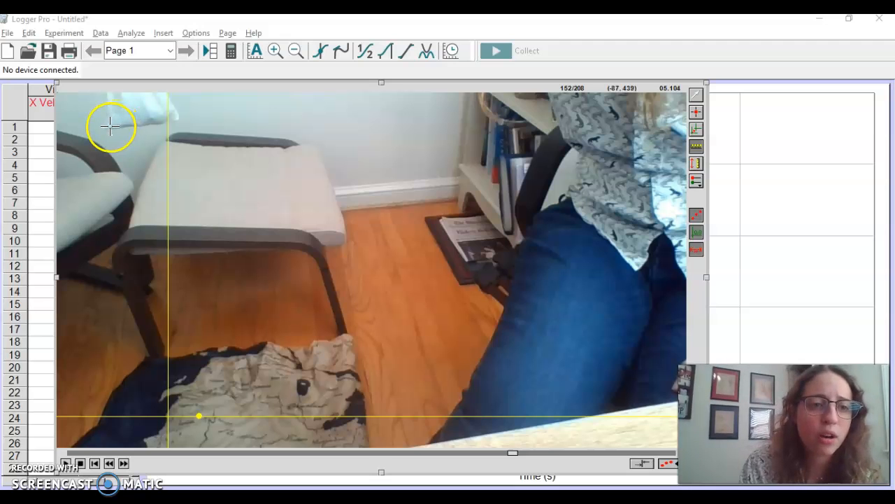
pyautogui.moveTo(141, 122); pyautogui.dragTo(181, 119)
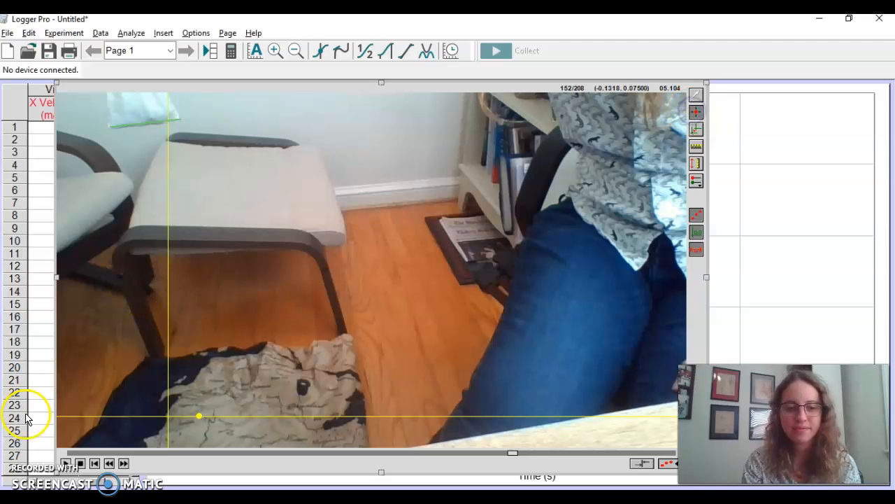
# Mark the falling bag's lower right corner with one point per frame, from frame 152 through frame 163.
pyautogui.click(168, 121)
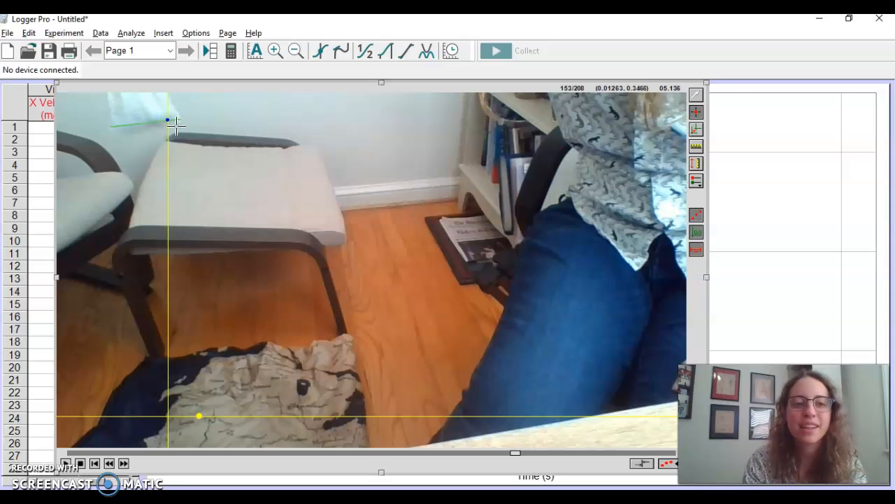
pyautogui.click(168, 120)
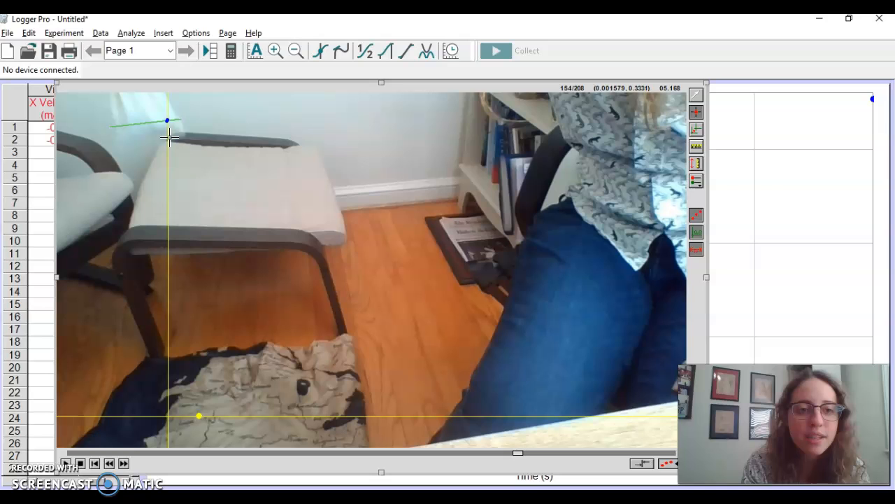
pyautogui.click(168, 136)
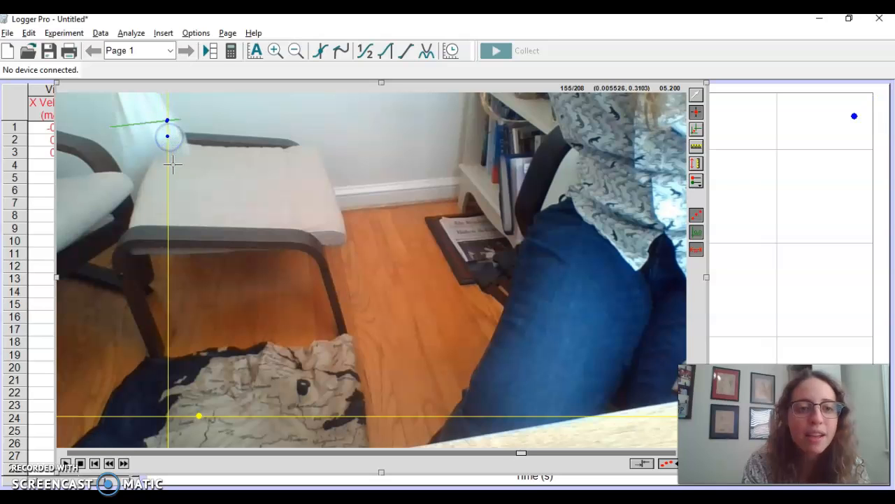
pyautogui.click(168, 160)
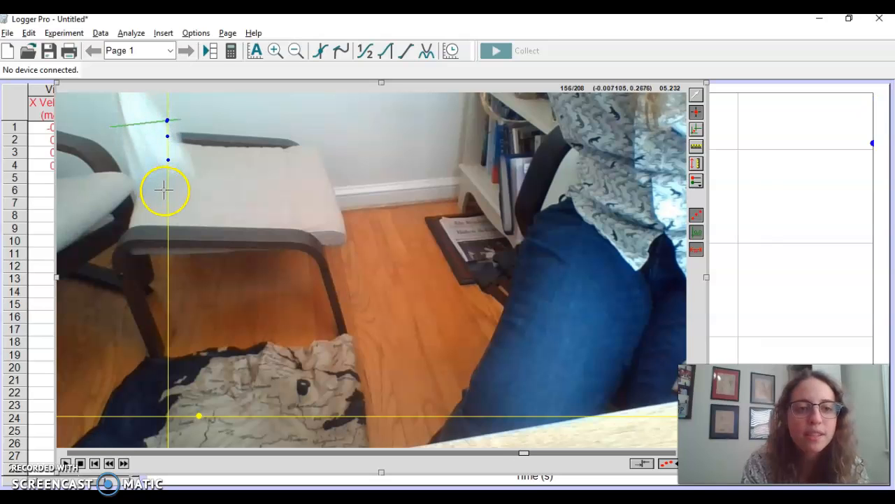
pyautogui.click(168, 183)
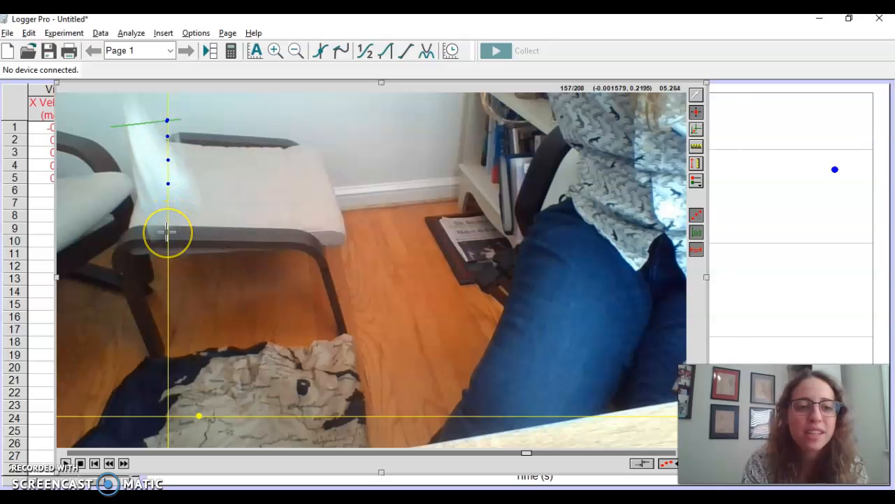
pyautogui.click(188, 218)
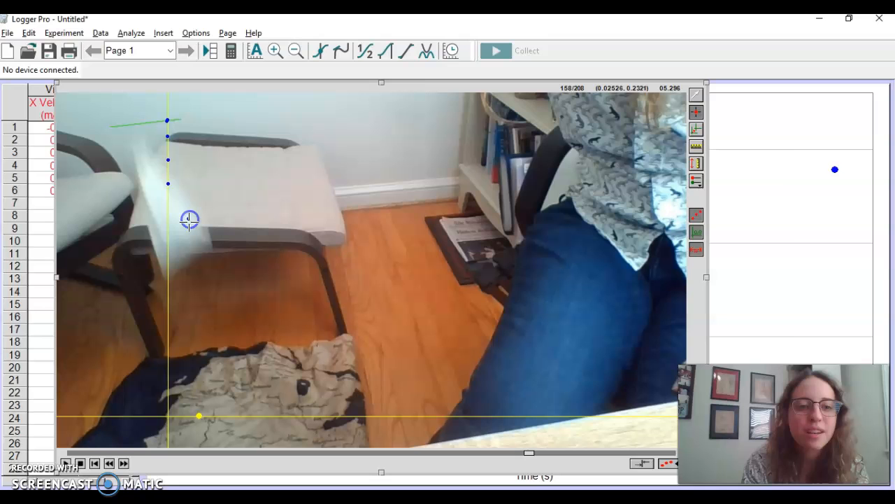
pyautogui.click(197, 254)
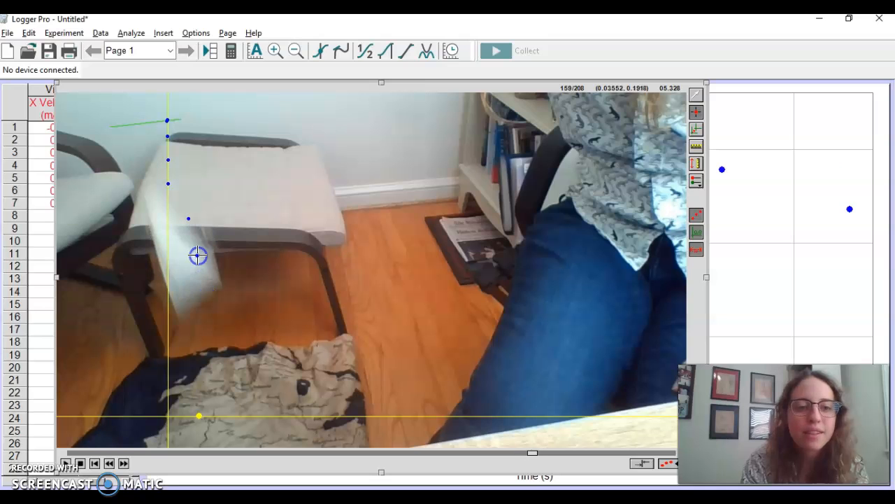
pyautogui.click(211, 294)
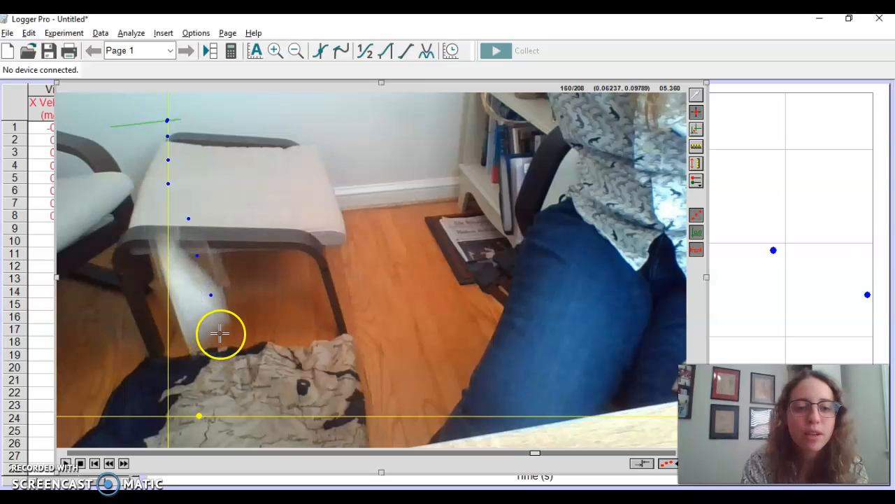
pyautogui.click(218, 334)
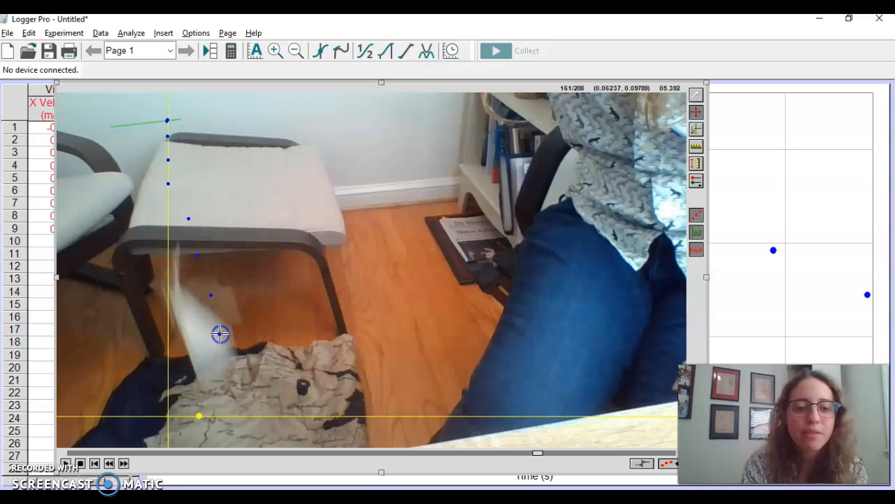
pyautogui.click(227, 378)
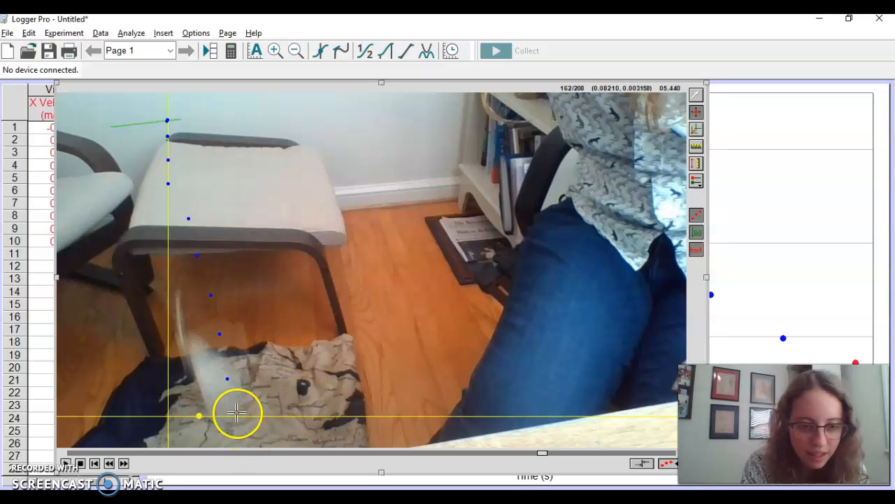
pyautogui.click(236, 412)
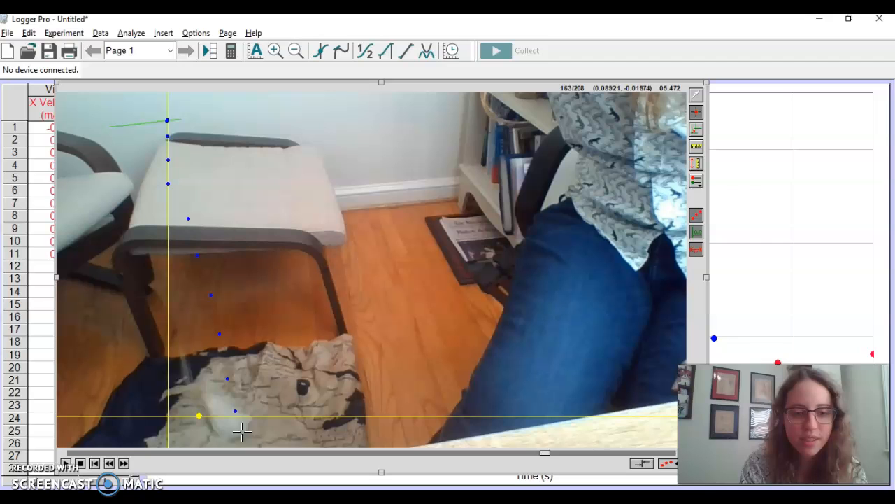
pyautogui.click(242, 432)
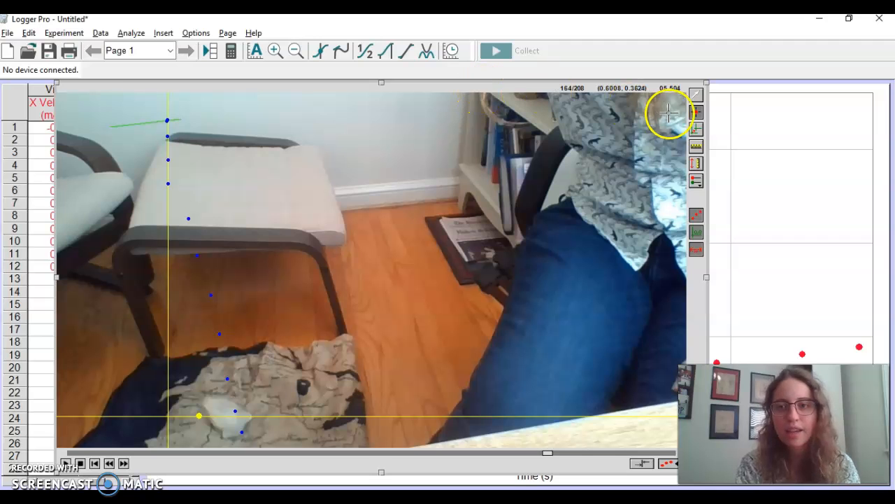
# Shrink the movie and move it to the graph's upper right corner so the data table and most plotted points are uncovered.
pyautogui.moveTo(481, 97); pyautogui.dragTo(387, 236)
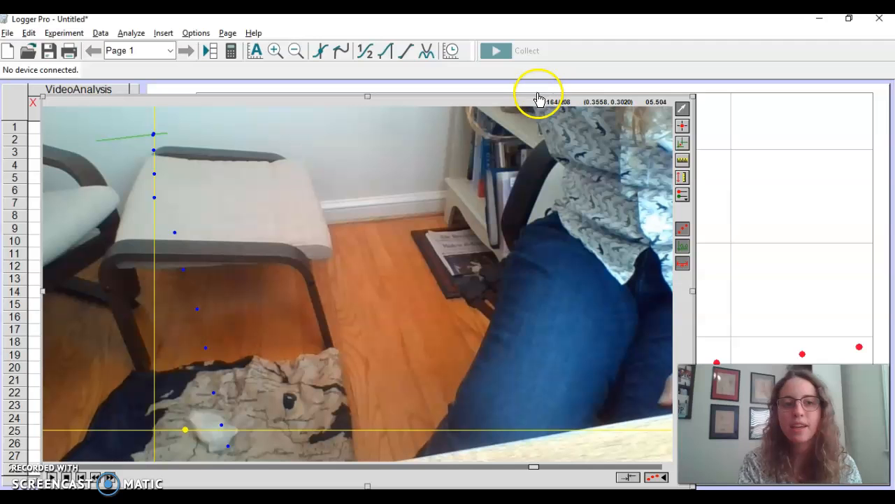
pyautogui.moveTo(693, 98); pyautogui.dragTo(210, 329)
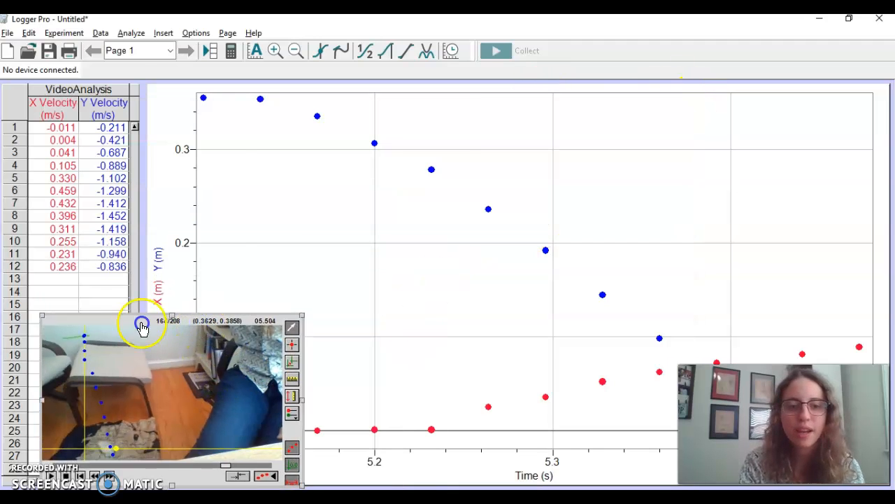
pyautogui.moveTo(140, 320); pyautogui.dragTo(101, 321)
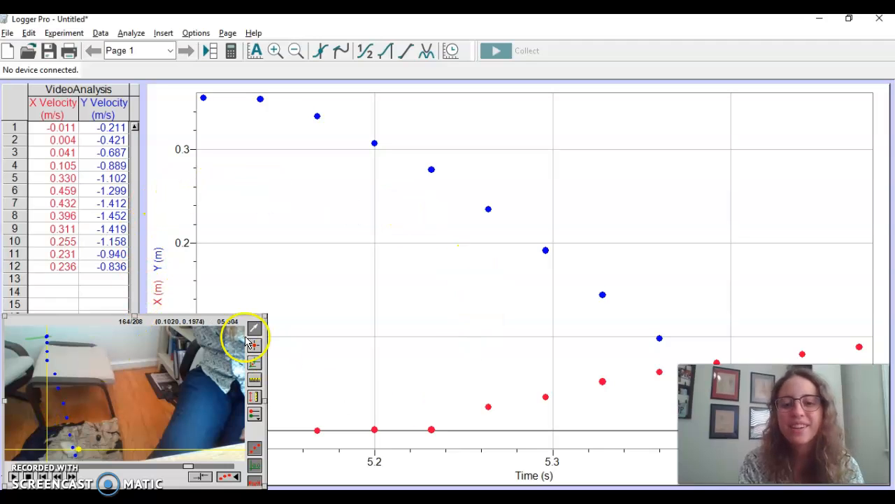
pyautogui.moveTo(169, 322); pyautogui.dragTo(769, 31)
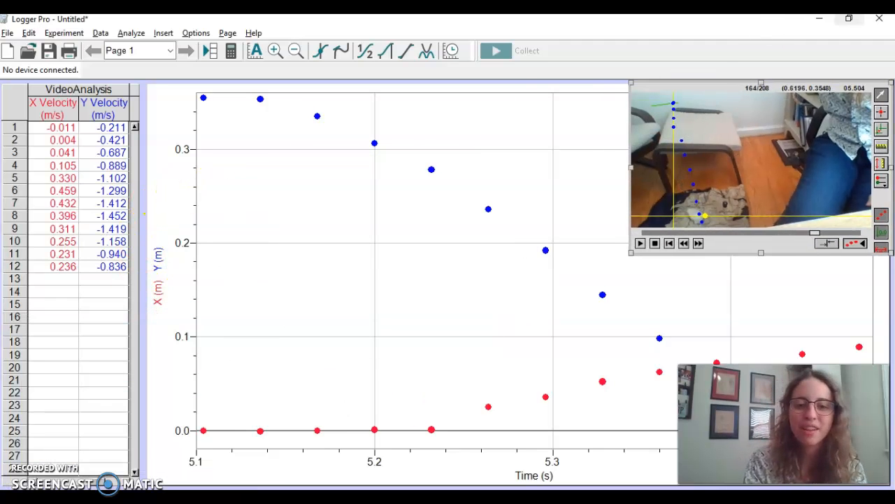
# Plot only Y on the graph's vertical axis against time.
pyautogui.click(160, 296)
pyautogui.click(177, 319)
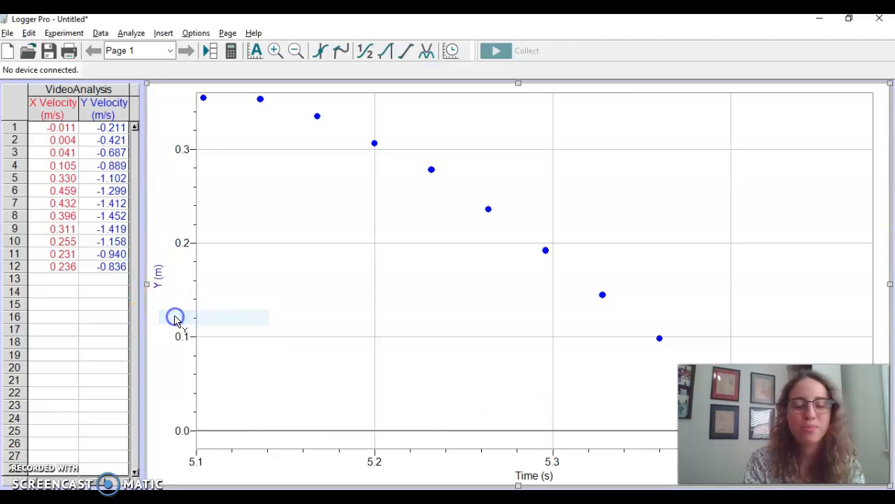